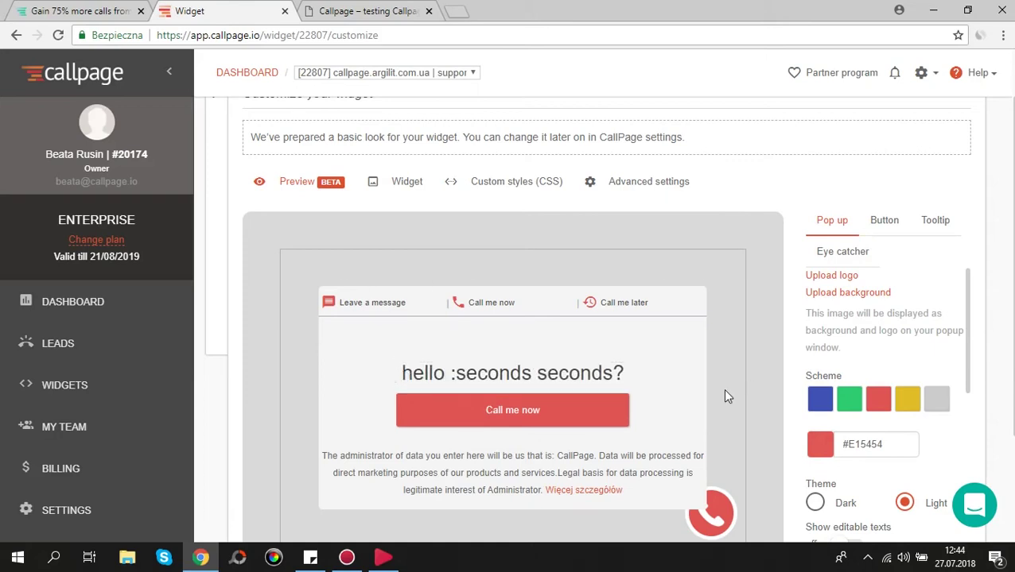
Step: Look through the Pop up customization settings and preview the widget's Leave a message view
scroll(213, 159, "up", 1)
left_click(216, 165)
left_click(268, 190)
scroll(593, 281, "down", 4)
scroll(459, 357, "down", 1)
scroll(318, 260, "up", 5)
left_click(296, 293)
scroll(547, 297, "down", 1)
scroll(547, 292, "down", 1)
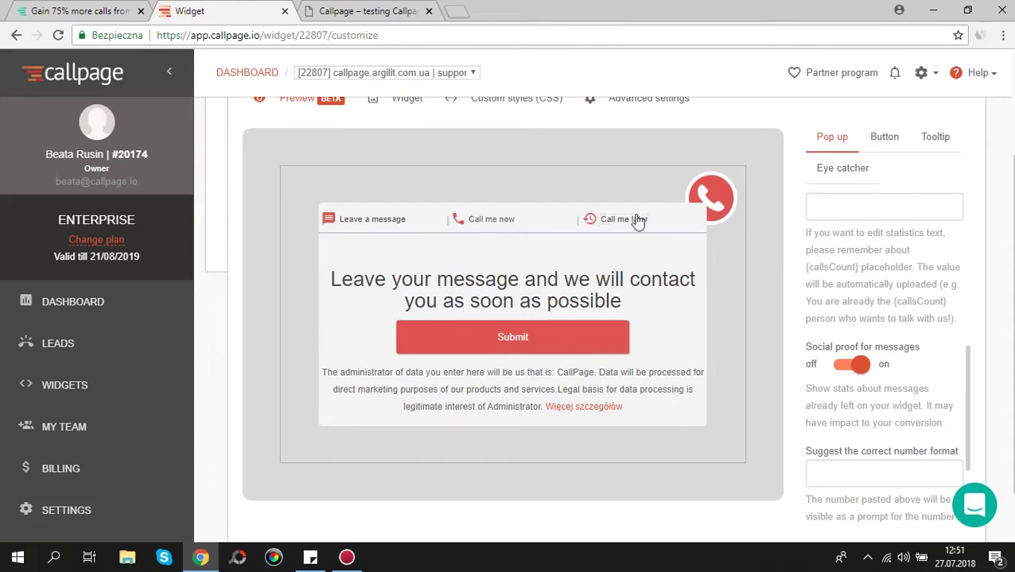
Step: Rename the "Leave a message" tab label in the pop-up preview to "hello"
left_click(374, 217)
key("ctrl+a")
type("N")
type("ello")
key("Return")
Step: Switch to the CallPage website and view the contact options in its live pop-up
left_click(85, 13)
left_click(390, 163)
left_click(505, 175)
left_click(633, 162)
Step: Return to the widget settings, preview each pop-up contact option, and open and close the callback headline's text options
left_click(217, 11)
left_click(329, 220)
left_click(459, 225)
left_click(592, 226)
left_click(535, 293)
left_click(733, 102)
Step: Preview other pop-up states using the state selection below the number format setting
scroll(841, 307, "down", 2)
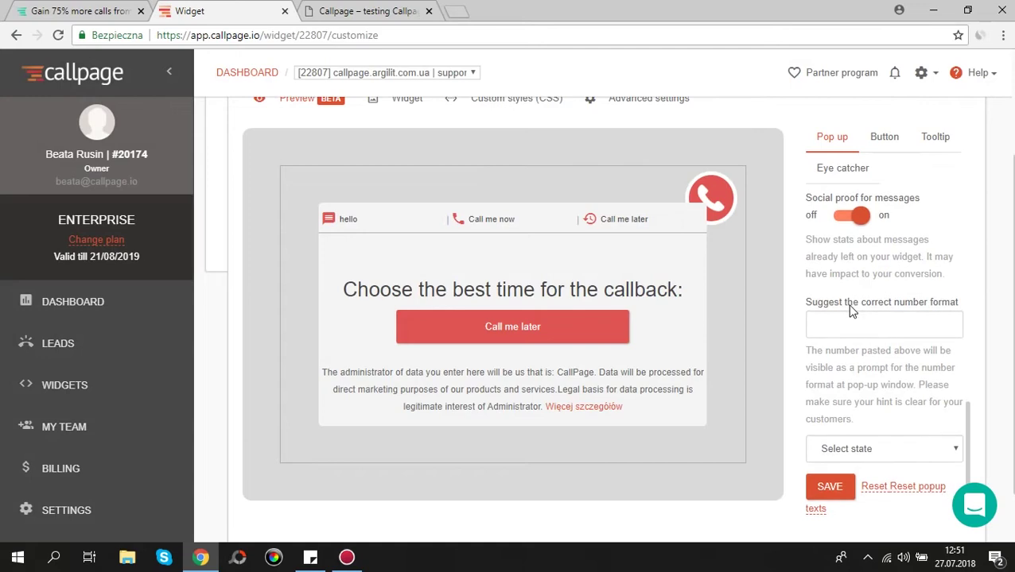
left_click(884, 449)
left_click(859, 483)
left_click(516, 238)
triple_click(511, 301)
left_click(879, 459)
left_click(859, 469)
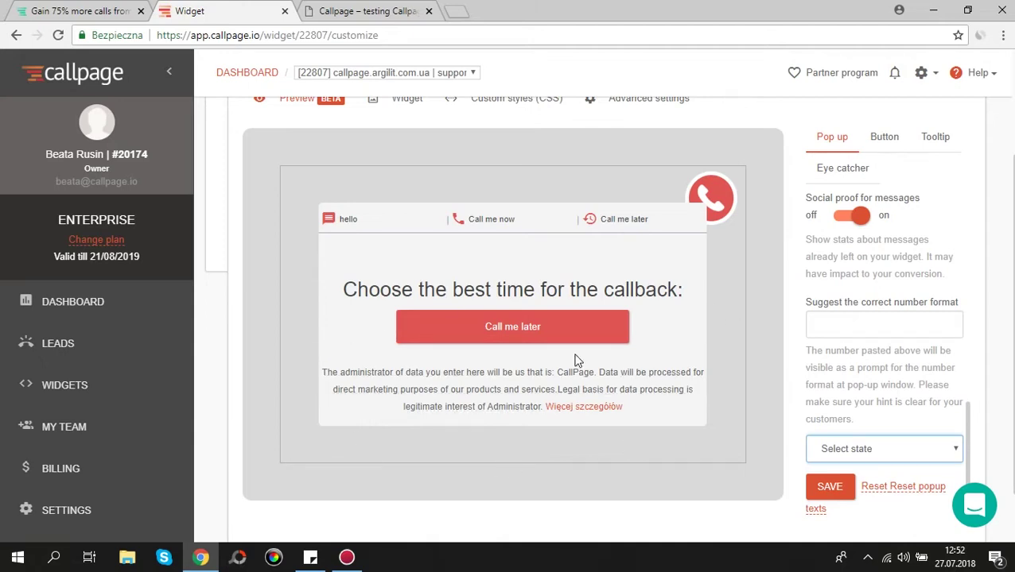
Step: Open the preview's data-processing text, and view the Call me later form in the CallPage website's pop-up
left_click(478, 394)
left_click(406, 175)
left_click(431, 222)
left_click(44, 8)
left_click(513, 157)
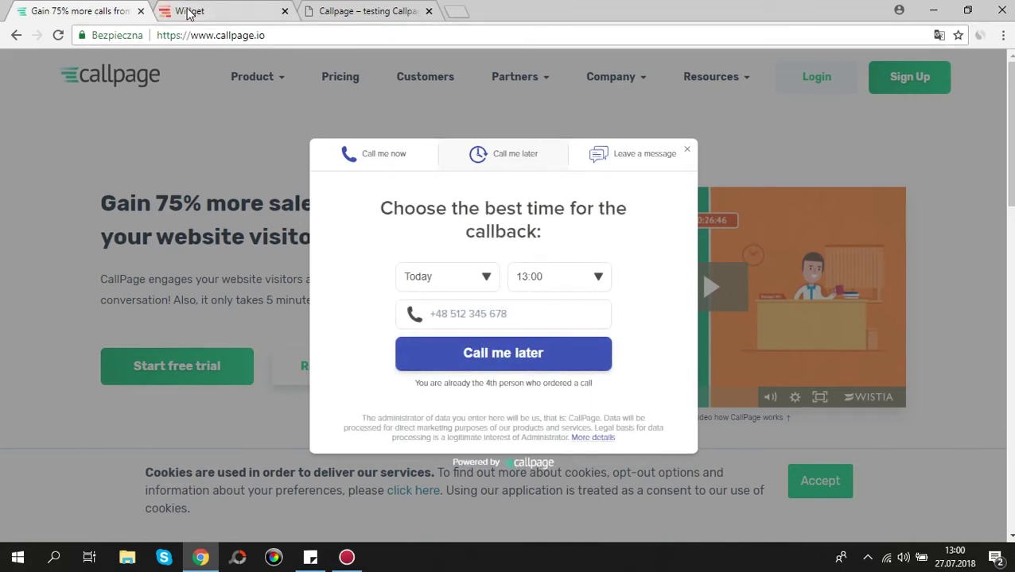
Step: In the widget's Pop up settings, set the suggested number format to "Enter your number here" and save
key("ctrl+Tab")
scroll(857, 400, "down", 5)
scroll(864, 407, "down", 3)
type("here")
left_click(828, 489)
Step: Switch to the Callpage testing website, reload it and open the widget pop-up
left_click(362, 13)
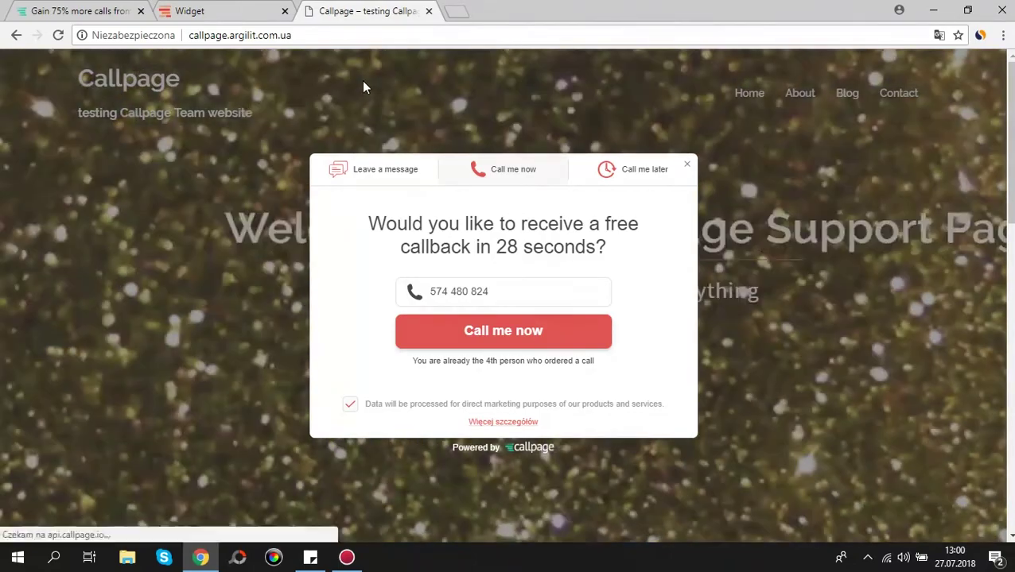
key("F5")
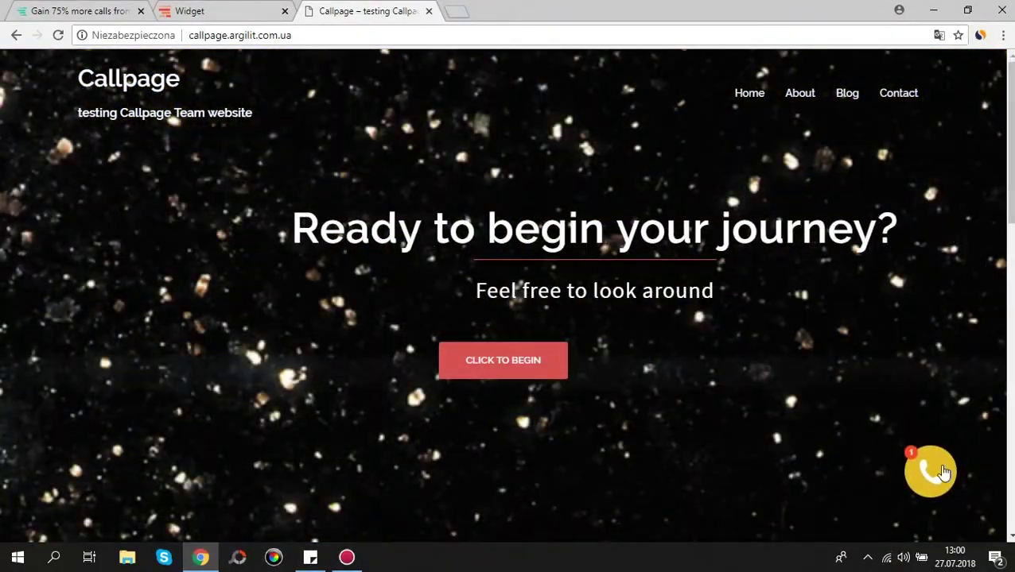
left_click(943, 472)
Step: Clear the phone number field in the pop-up to check its placeholder hint
left_click(530, 276)
key("BackSpace")
key("BackSpace")
key("BackSpace")
key("BackSpace")
key("BackSpace")
key("BackSpace")
key("BackSpace")
key("BackSpace")
key("BackSpace")
key("BackSpace")
key("BackSpace")
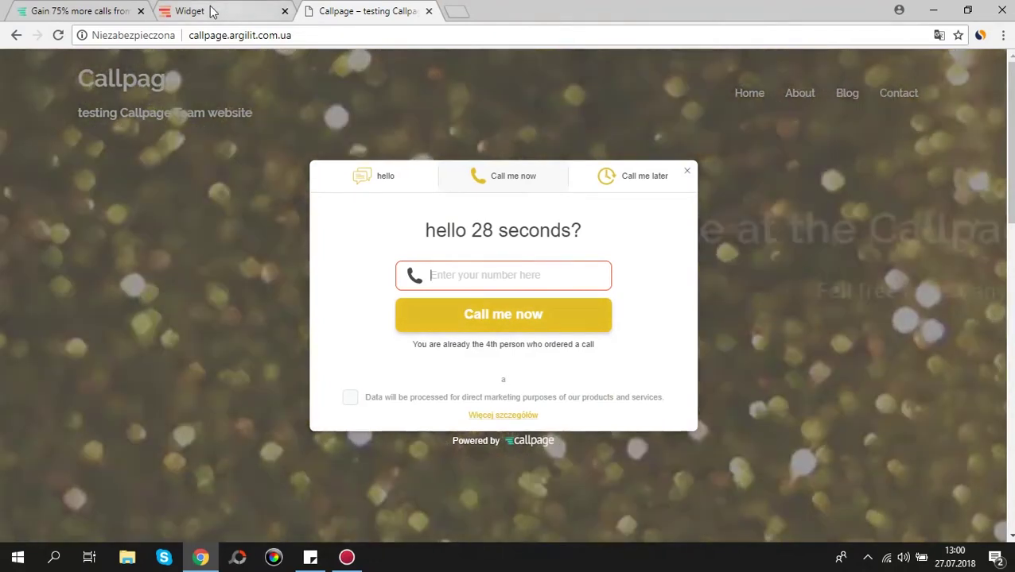
Step: Open the widget's Button settings and move the phone button to the lower-left corner of the preview area
left_click(212, 11)
scroll(872, 371, "down", 2)
scroll(843, 316, "up", 6)
scroll(843, 316, "up", 5)
left_click(888, 292)
scroll(751, 272, "down", 2)
left_click_drag(713, 434, 310, 442)
Step: Toggle the phone button's display switches, leaving Auto show off
scroll(899, 412, "down", 1)
left_click(837, 299)
left_click(862, 300)
scroll(878, 358, "down", 1)
scroll(884, 359, "up", 2)
left_click(848, 367)
Step: Highlight the class and id explanations below the Selector field to read them
scroll(911, 348, "down", 4)
scroll(892, 320, "up", 1)
left_click_drag(810, 364, 944, 514)
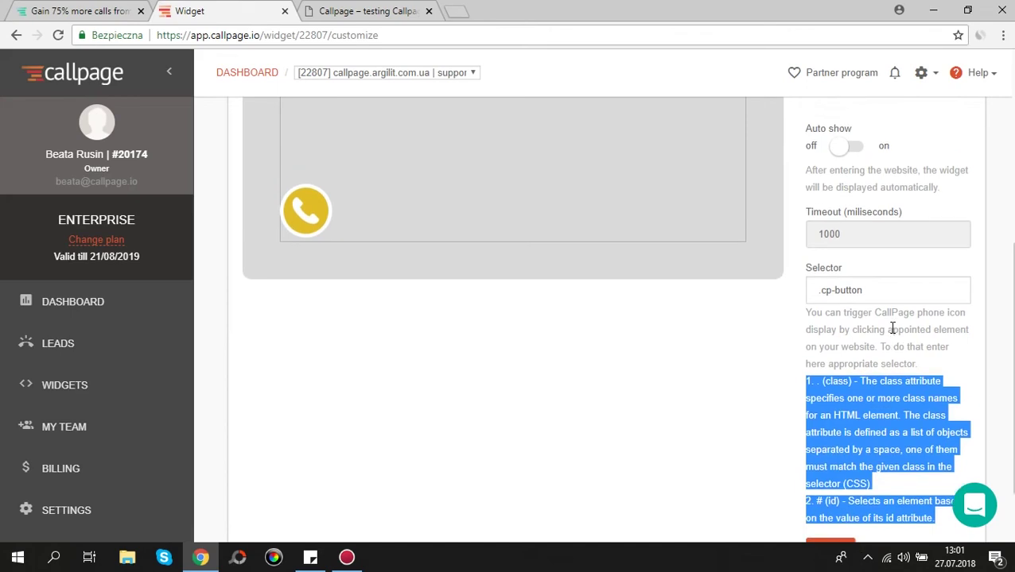
Step: Open the Tooltip settings and switch to the Callpage testing website to check the tooltip there
scroll(892, 334, "up", 5)
left_click(936, 287)
scroll(775, 218, "down", 3)
left_click(334, 24)
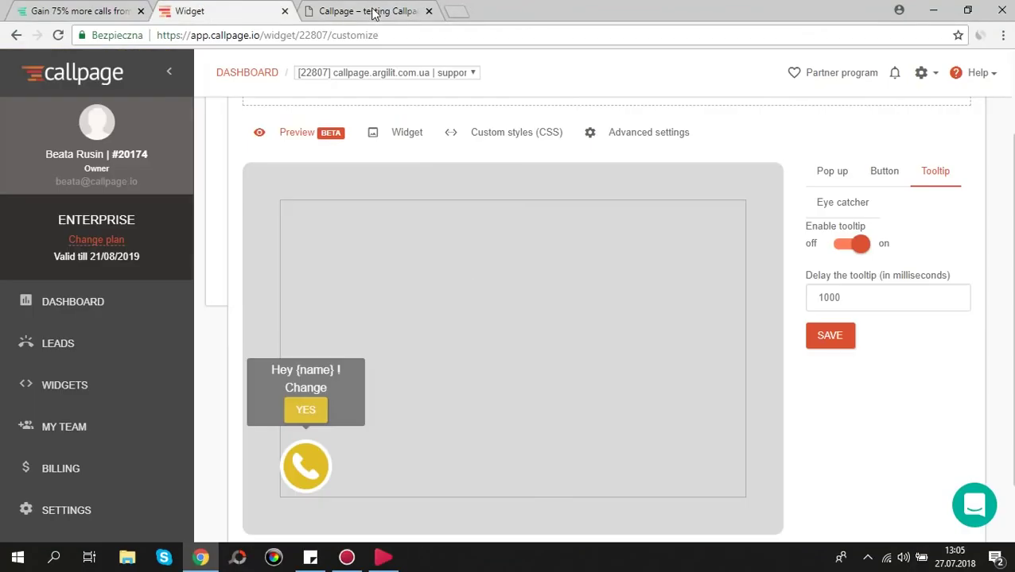
left_click(374, 14)
Step: Return to the widget settings and turn the tooltip off and back on
left_click(243, 9)
left_click(846, 252)
left_click(846, 246)
Step: Open the tooltip's text options from the preview, examine the available entries and close them
left_click(350, 384)
mouse_move(340, 151)
mouse_move(370, 229)
mouse_move(475, 325)
scroll(472, 347, "down", 2)
scroll(472, 347, "down", 1)
scroll(633, 378, "up", 3)
left_click(730, 97)
Step: Open the widget's Eye catcher settings
left_click(840, 204)
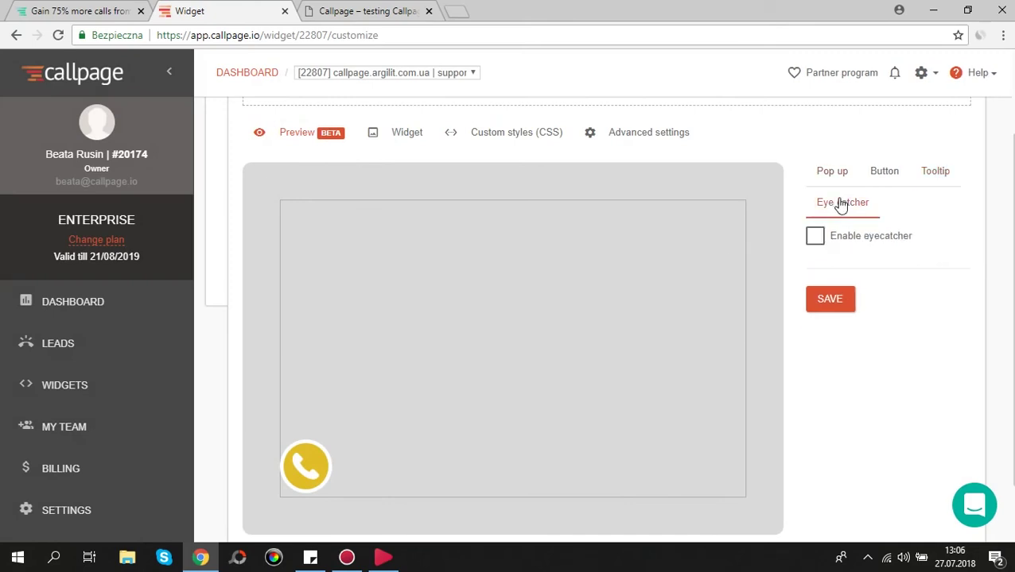